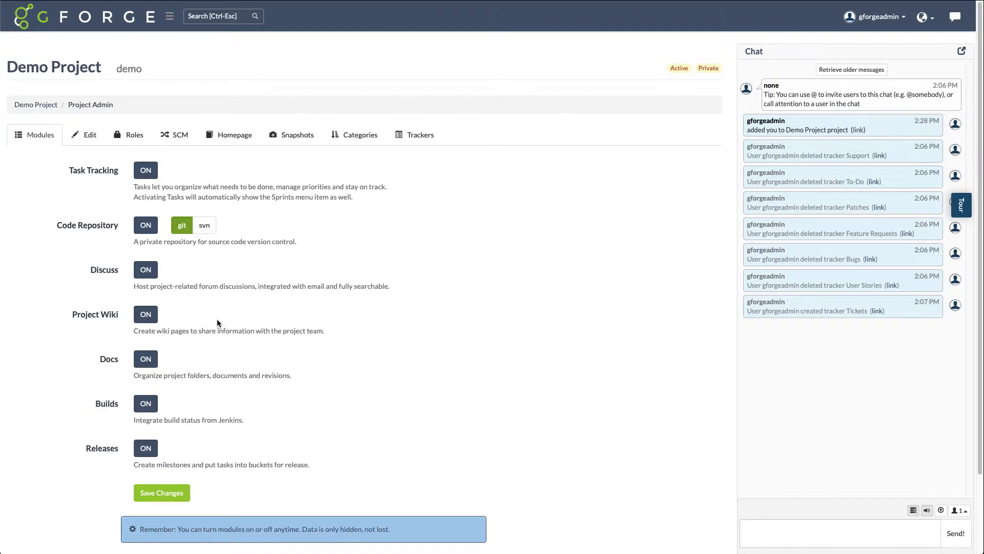
Add a project role named Engineer with Assignee permission on Tickets and Write access to SCM code.
click(134, 135)
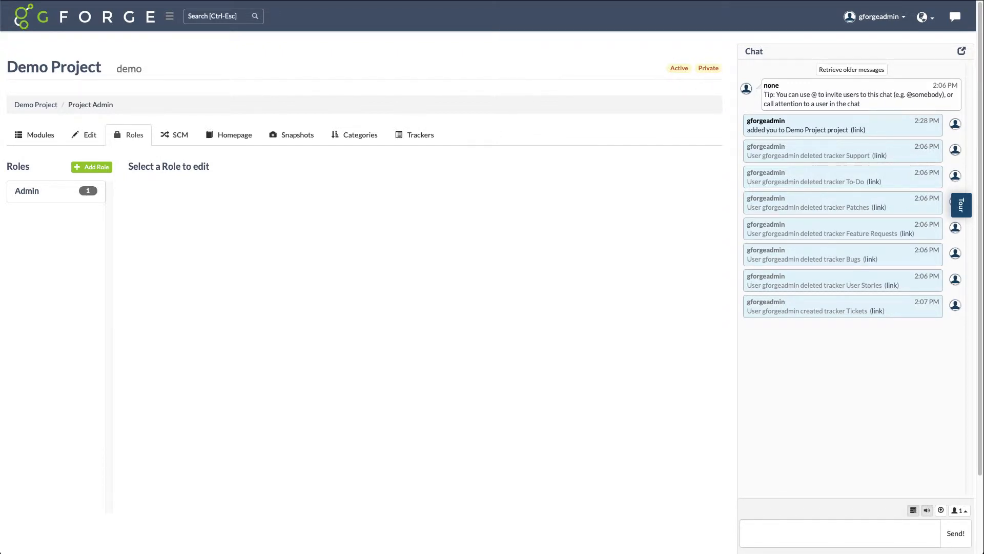
click(99, 167)
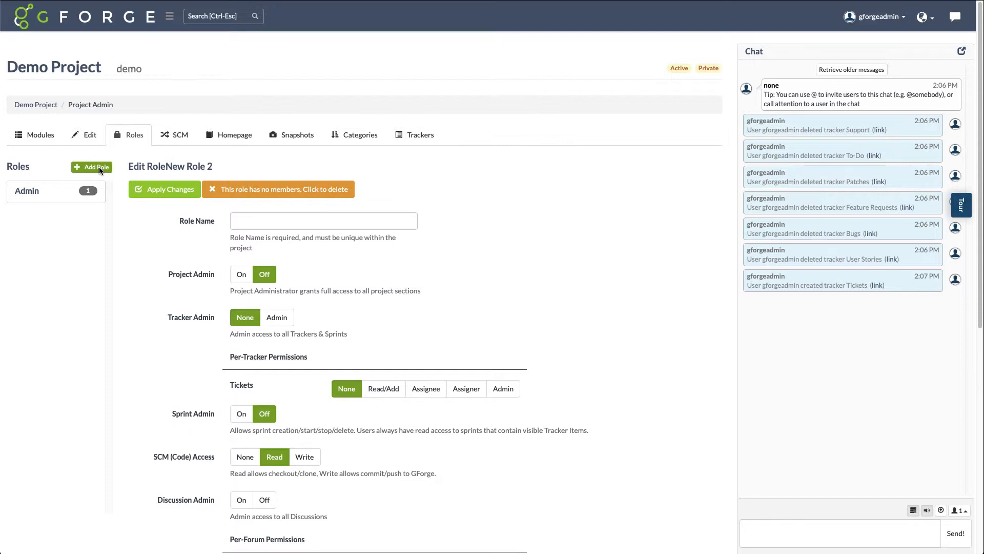
text(Engin)
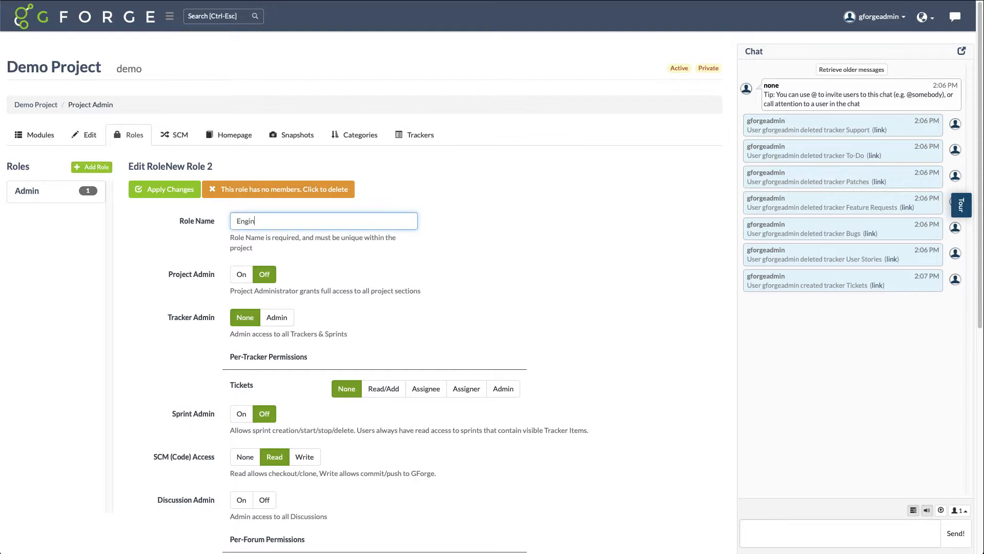
text(eee)
click(419, 390)
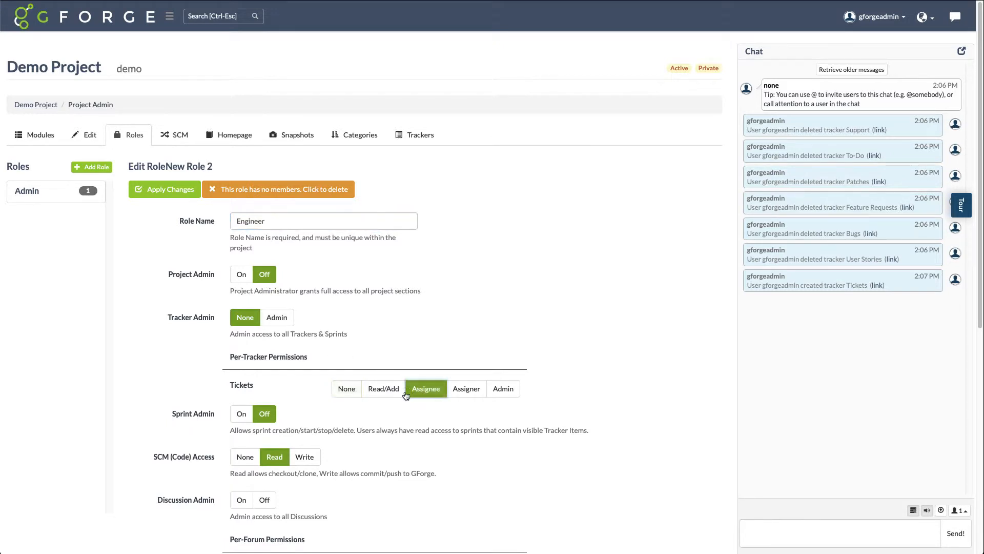
scroll(405, 392, down, 2)
click(306, 388)
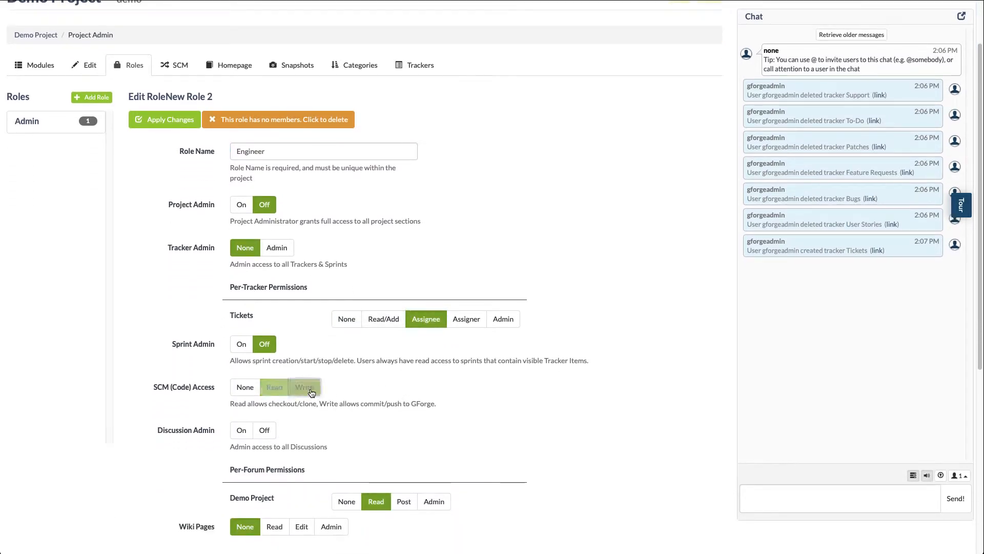
Give the Engineer role Post permission on the Demo Project forum, Edit on wiki pages and Documents Admin on, and save it.
scroll(327, 390, down, 2)
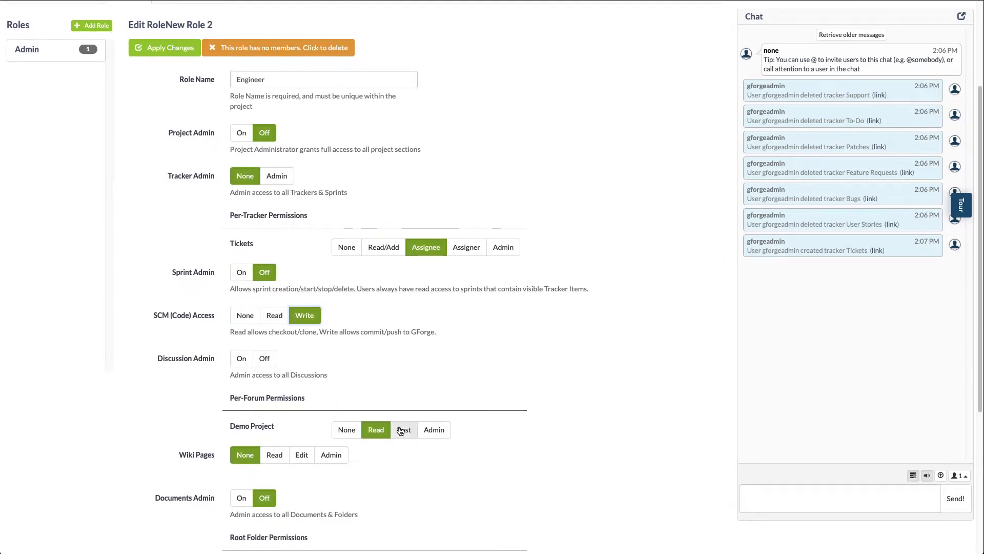
click(404, 429)
scroll(400, 430, down, 2)
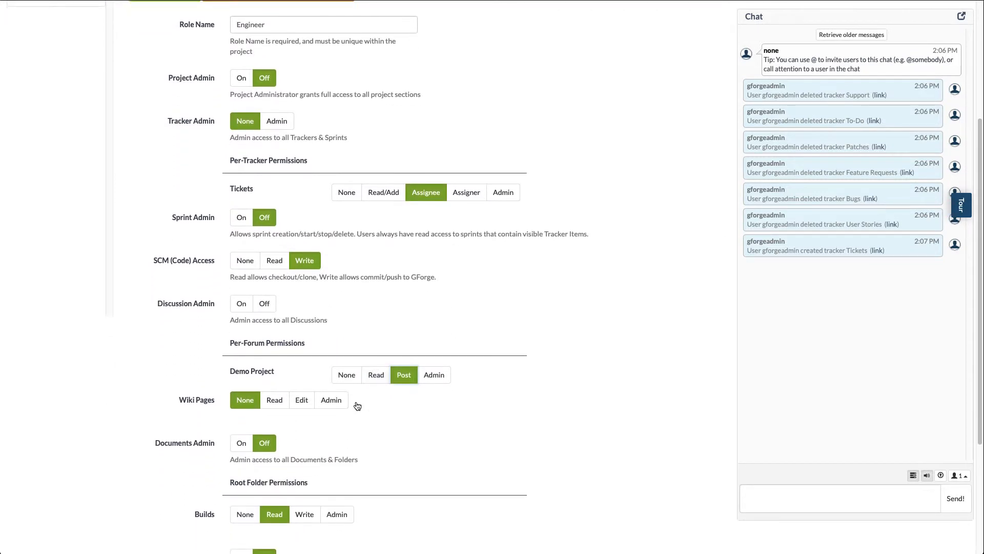
click(301, 400)
scroll(300, 400, down, 2)
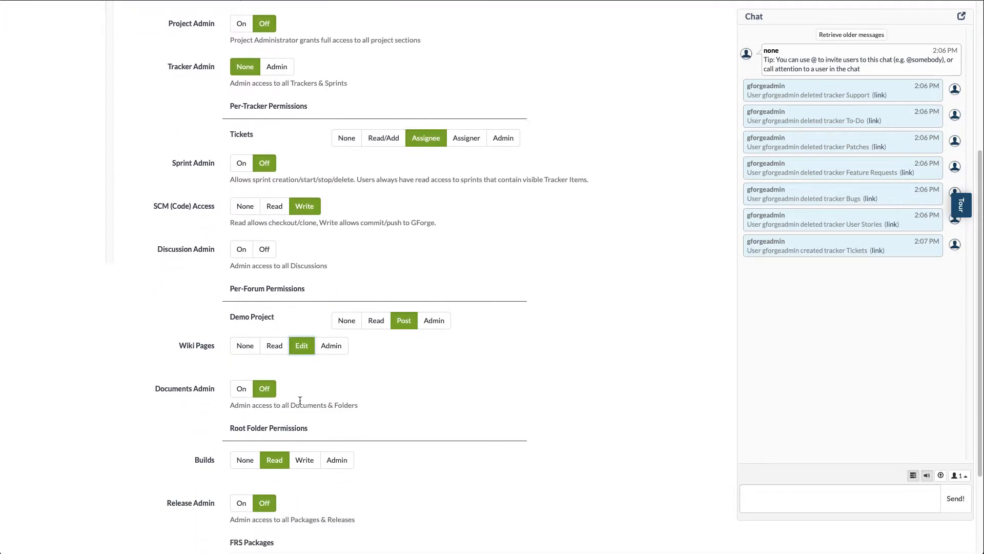
click(242, 380)
scroll(340, 406, down, 1)
scroll(340, 406, down, 1)
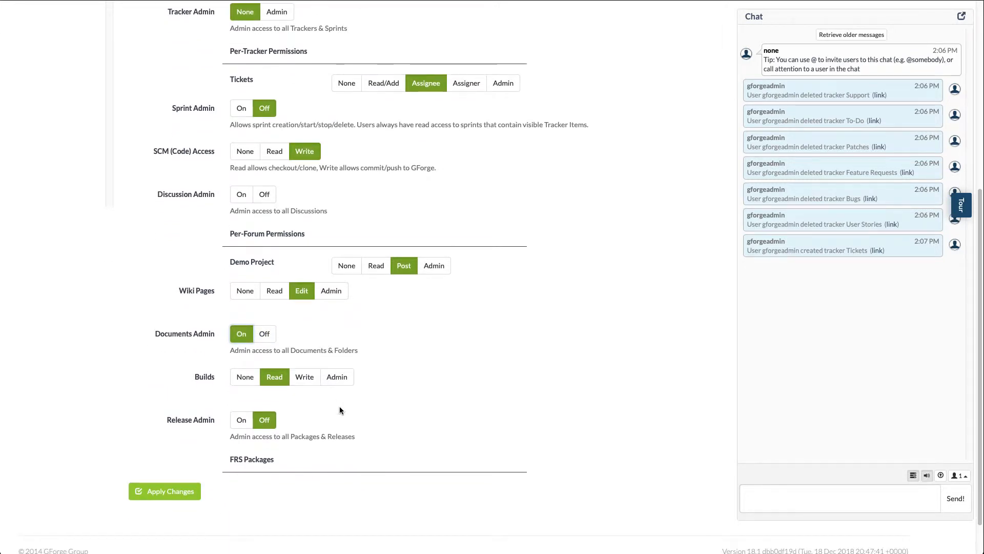
click(171, 492)
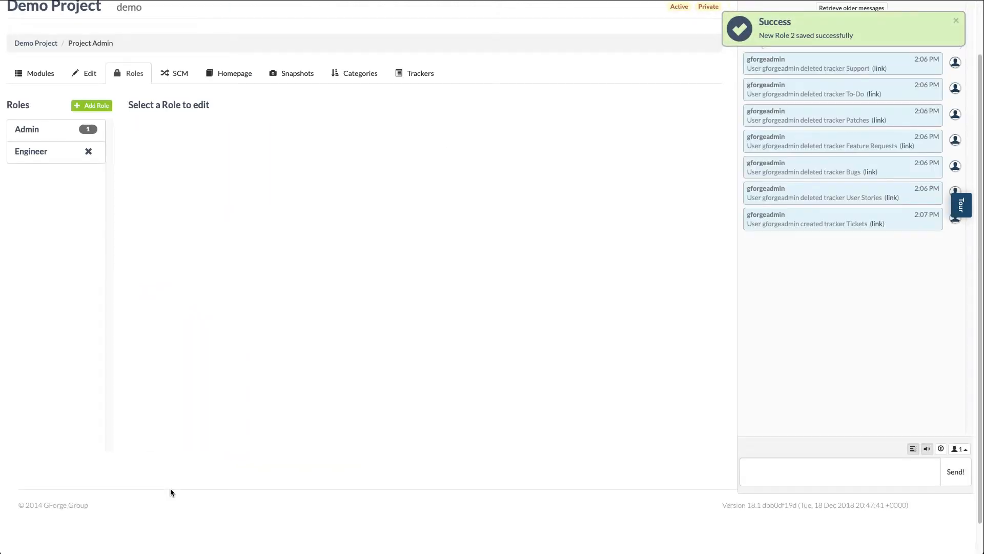
Add another project role named QA with Assignee permission on the Tickets tracker.
click(100, 105)
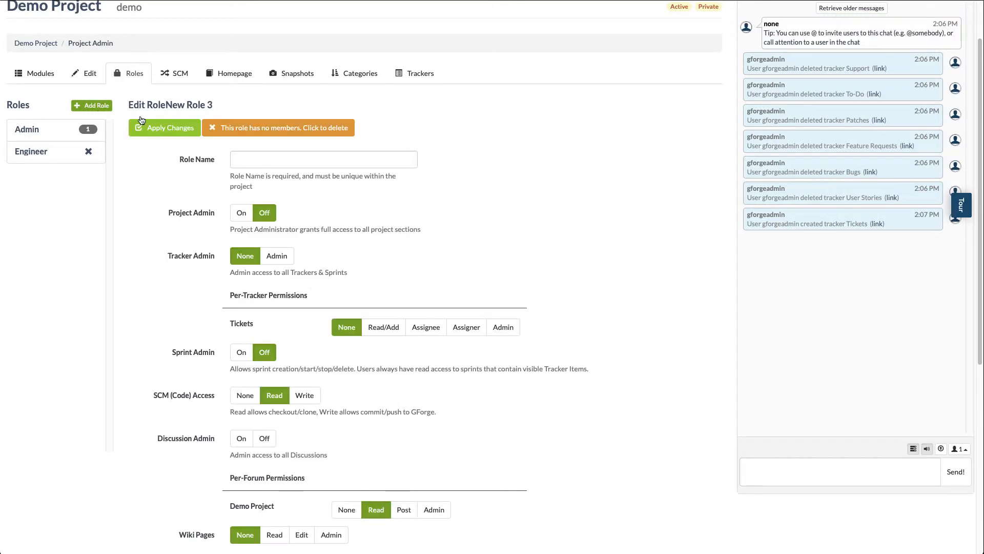
click(255, 159)
text(QA)
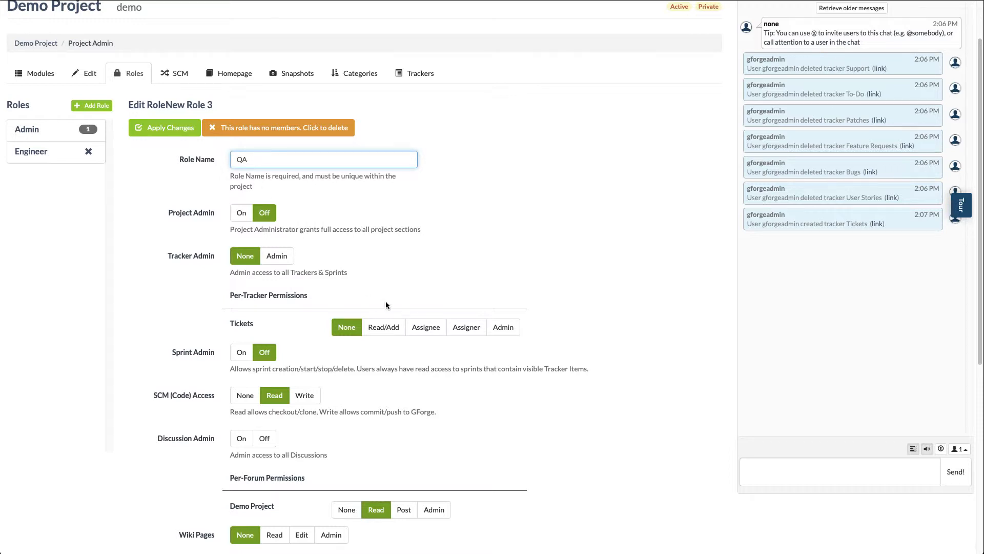
click(428, 330)
Give the QA role Post permission on the Demo Project forum, Edit on wiki pages and Documents Admin on, and save it.
scroll(429, 332, down, 2)
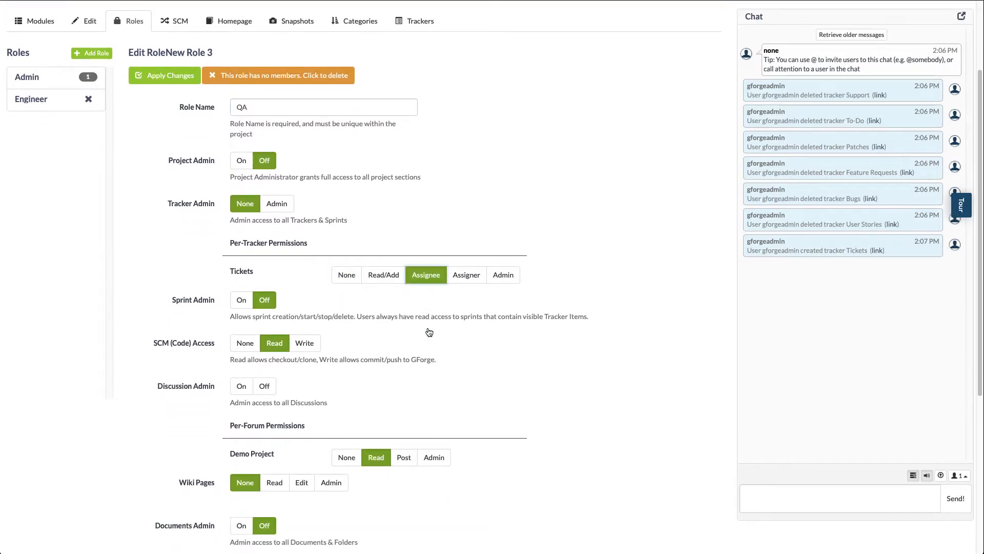
scroll(300, 348, down, 4)
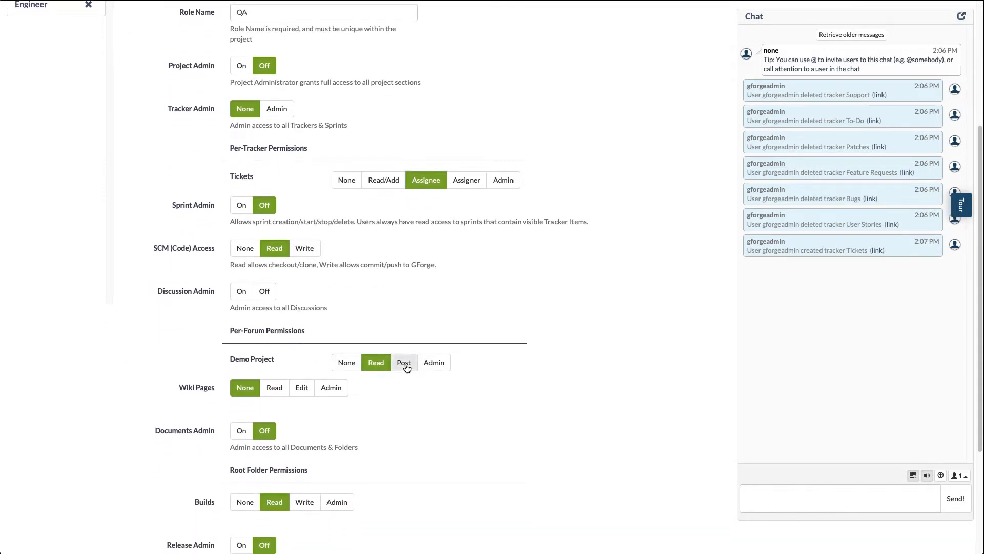
click(404, 364)
scroll(328, 352, down, 2)
click(302, 340)
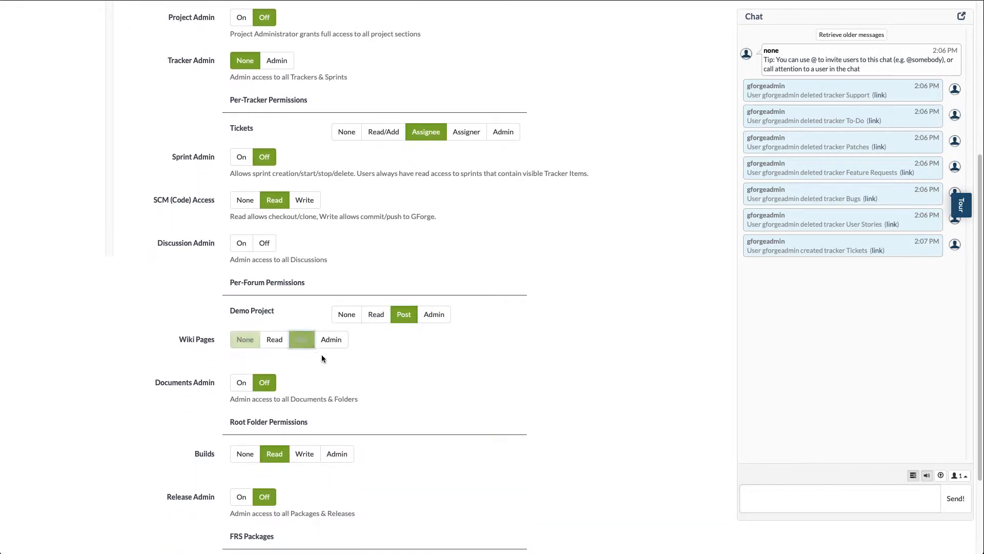
scroll(322, 355, down, 2)
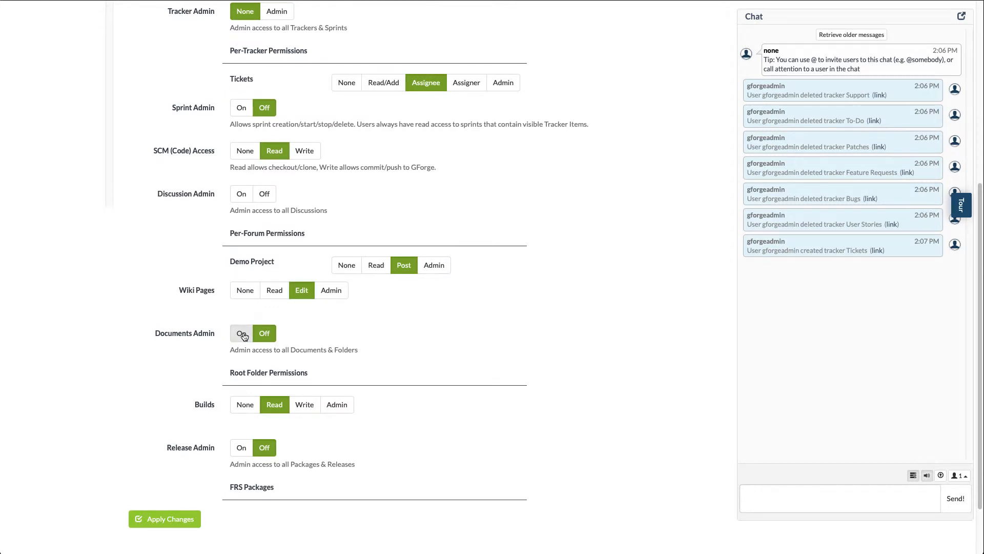
click(246, 336)
scroll(324, 352, down, 2)
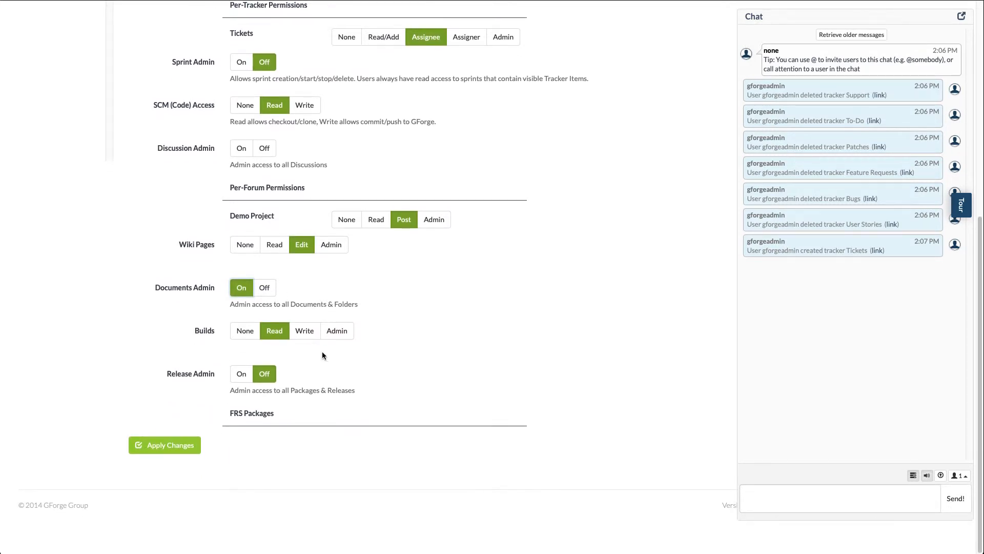
click(158, 448)
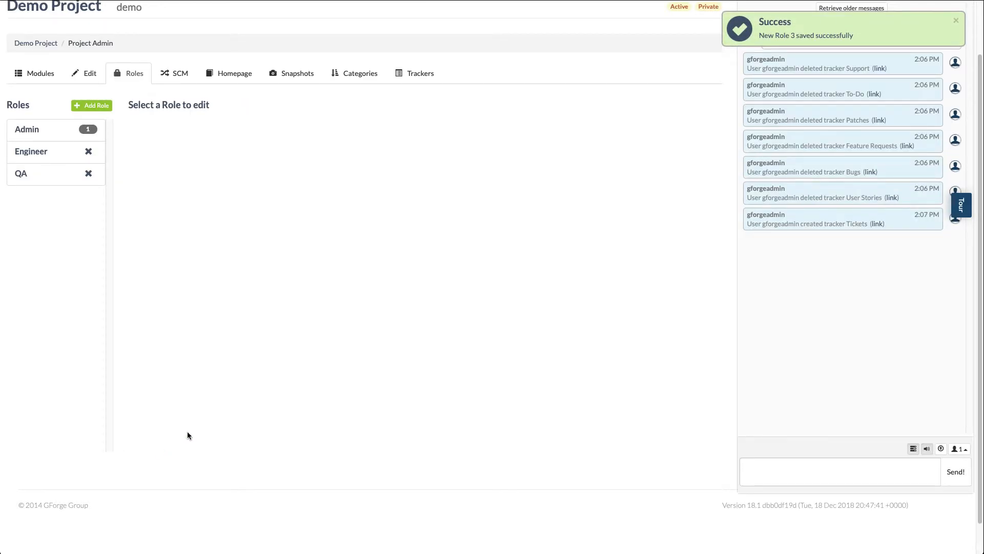
Add a third project role named Build Manager with Assignee permission on Tickets and Write access to SCM code.
click(98, 110)
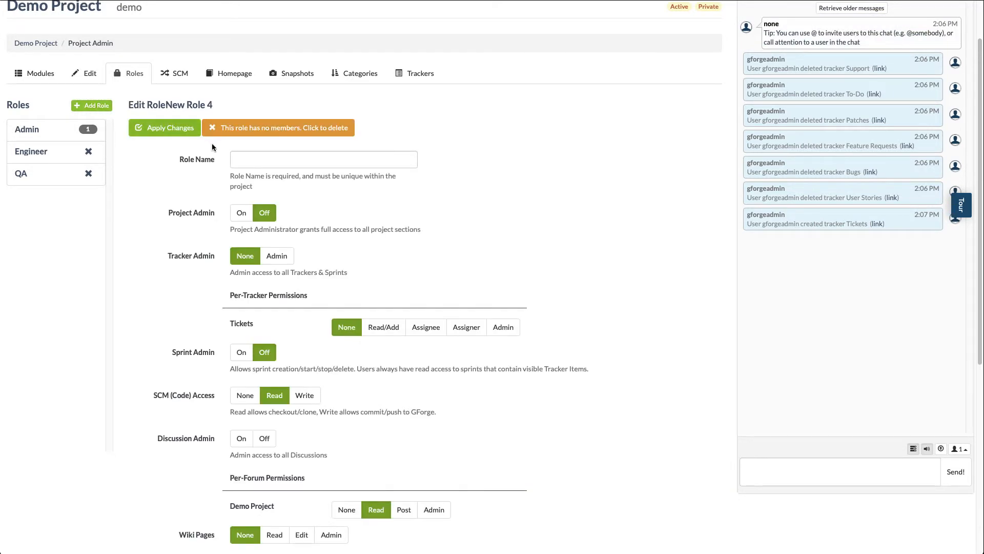
click(239, 159)
text(Build Manager)
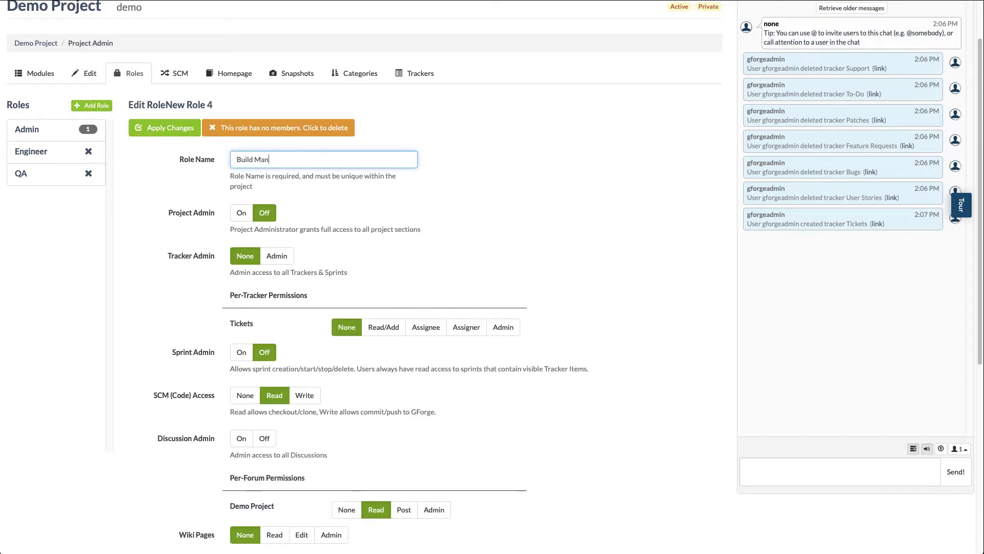
click(426, 328)
scroll(342, 363, down, 1)
click(305, 339)
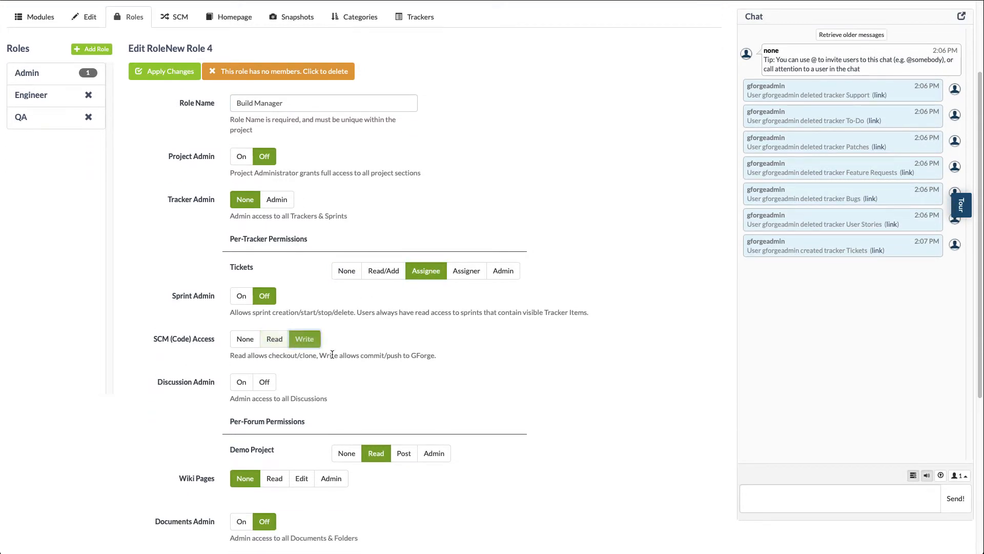
Give the Build Manager role Post permission on the Demo Project forum, Edit on wiki pages and Documents Admin on.
scroll(327, 353, down, 1)
click(404, 377)
scroll(332, 349, down, 1)
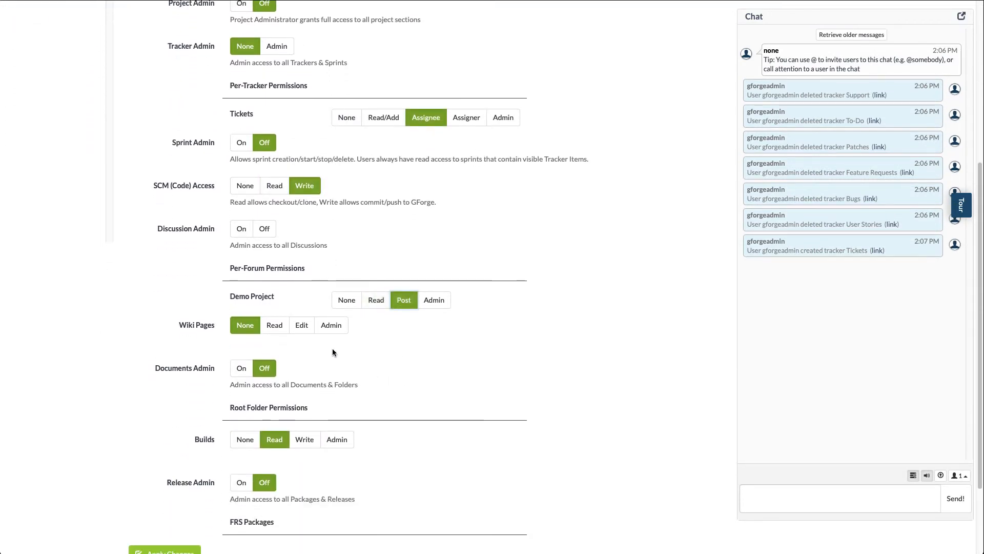
click(302, 325)
click(245, 366)
Set the Build Manager role's Builds permission to Admin and save the role.
scroll(352, 373, down, 1)
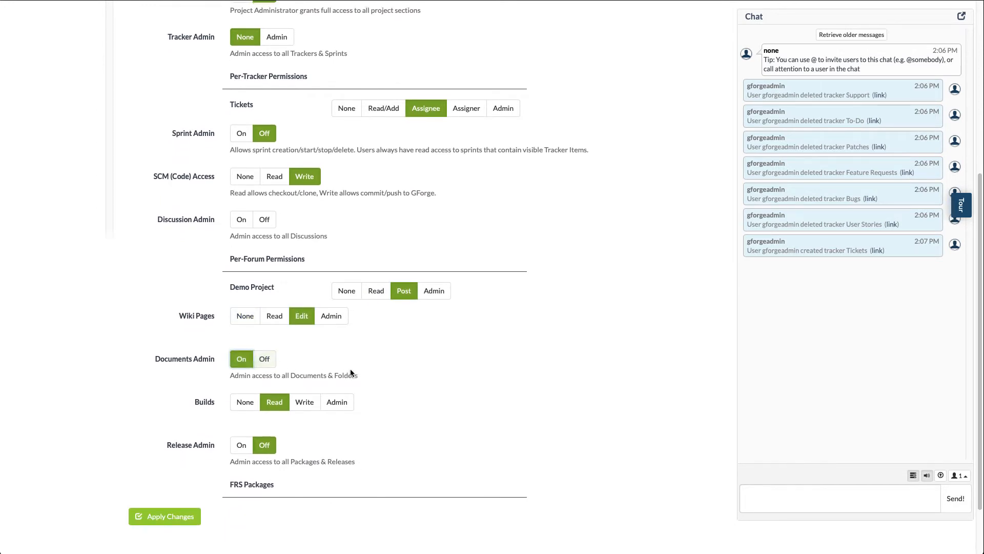
click(338, 355)
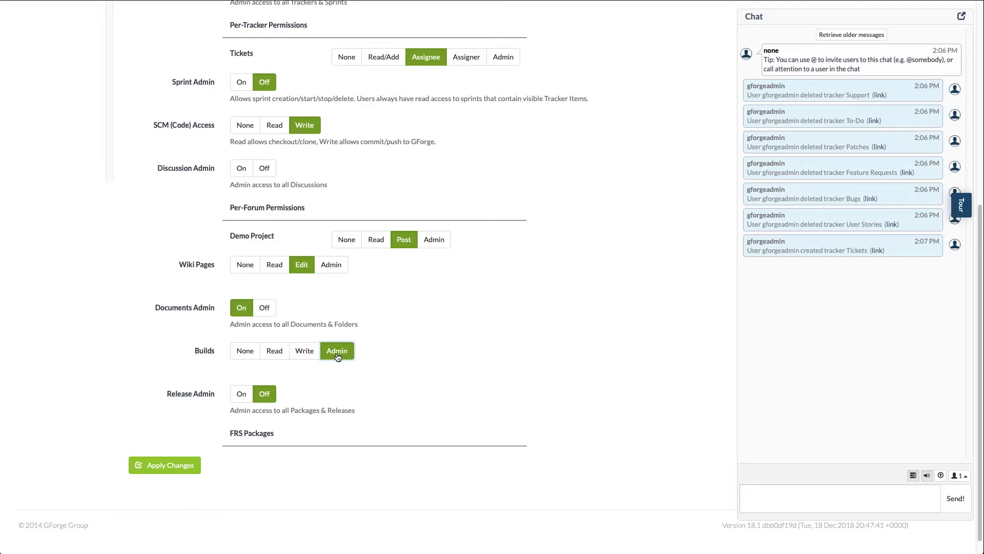
click(160, 469)
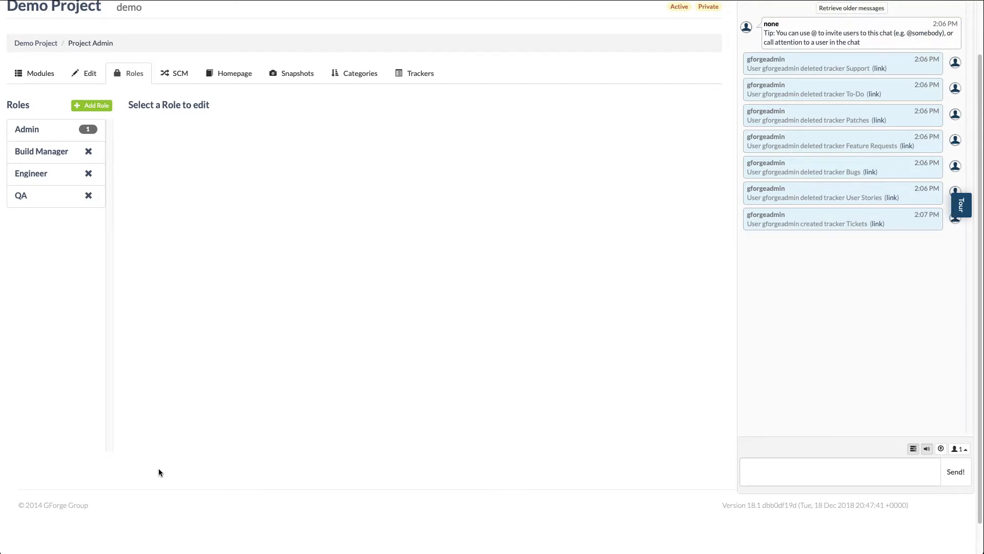
From the Demo Project's team page, invite the first user by e-mail address with the Engineer role.
scroll(159, 469, up, 2)
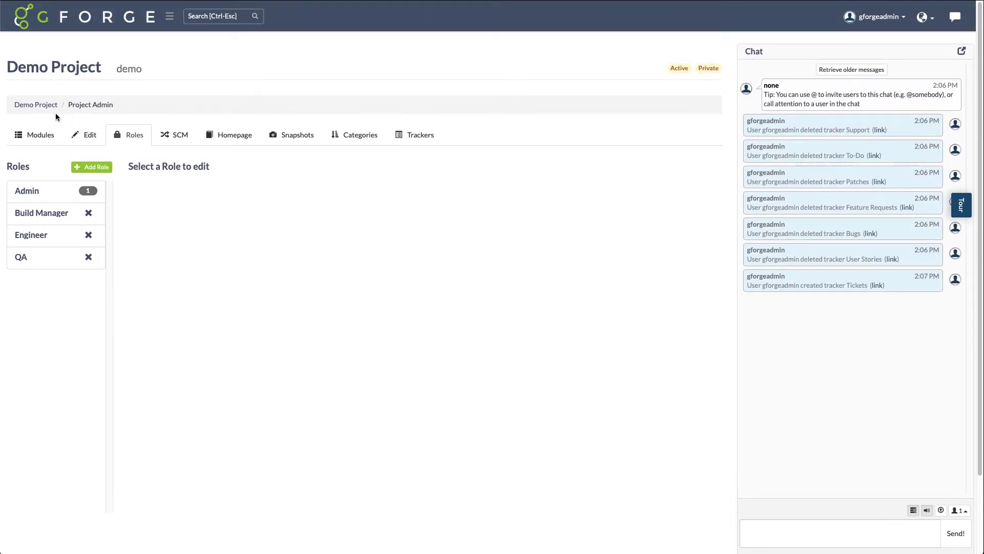
click(37, 104)
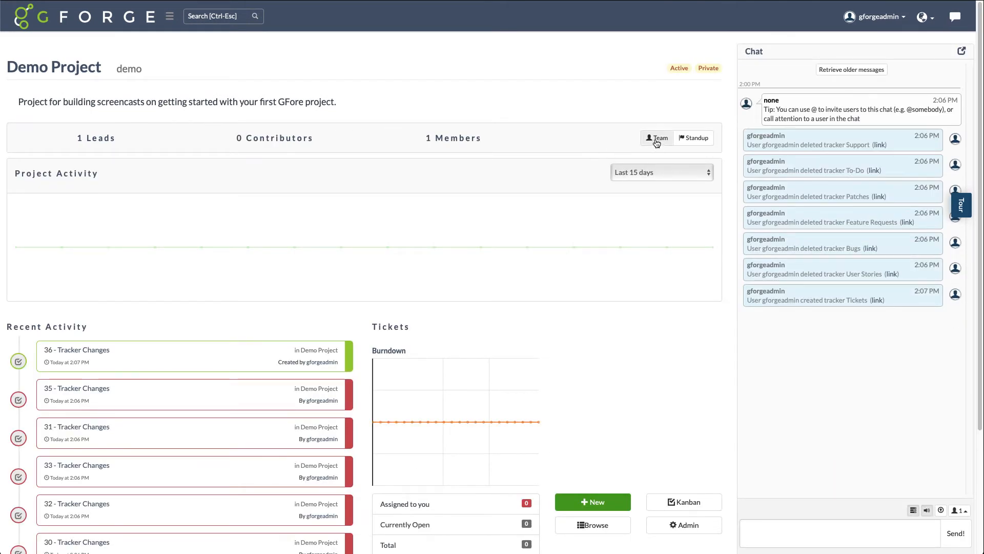
click(657, 138)
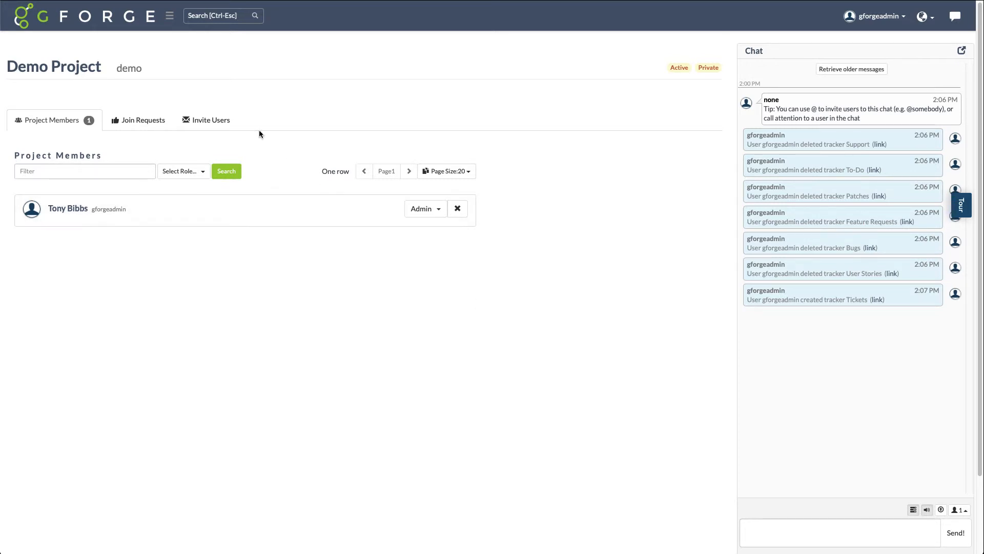
click(215, 121)
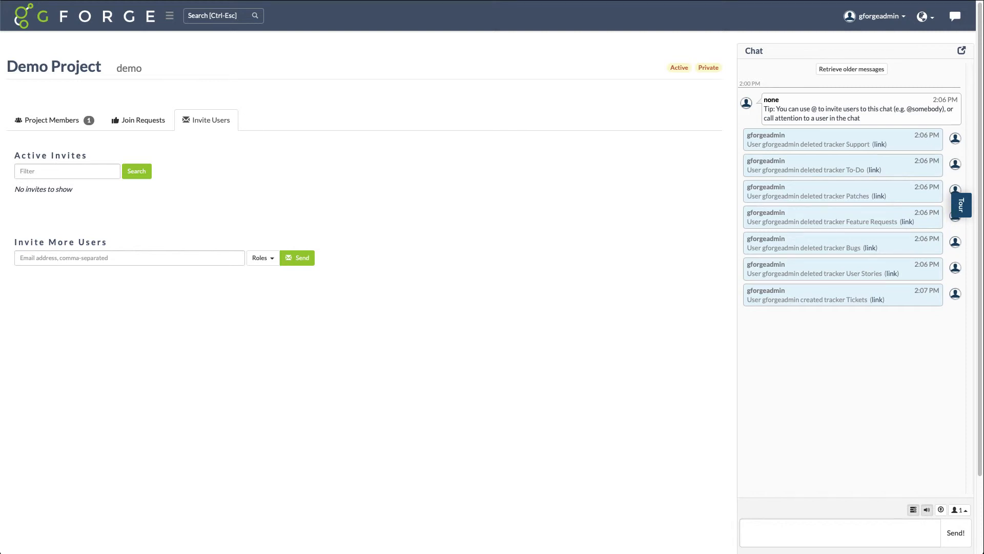
click(159, 258)
key(ctrl+v)
click(267, 259)
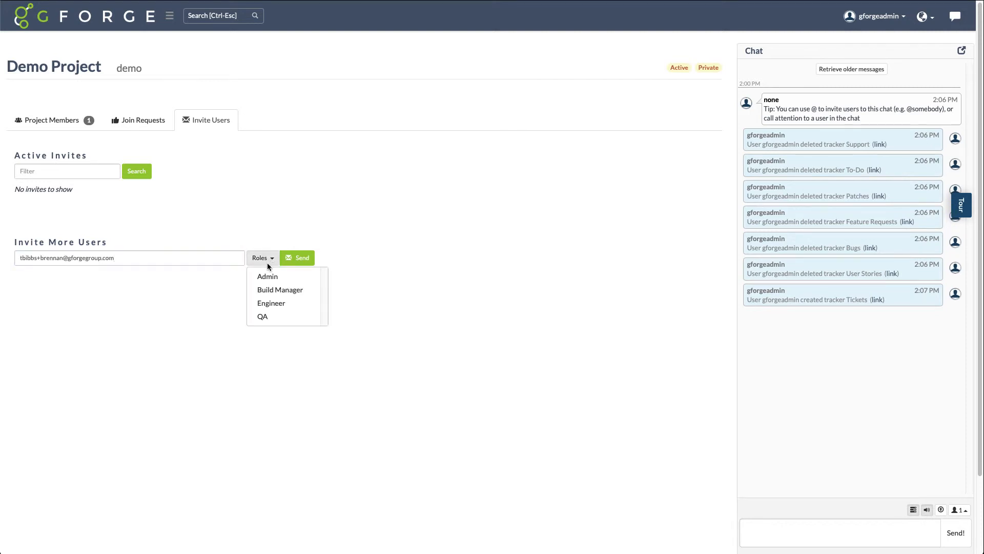
click(268, 304)
click(312, 262)
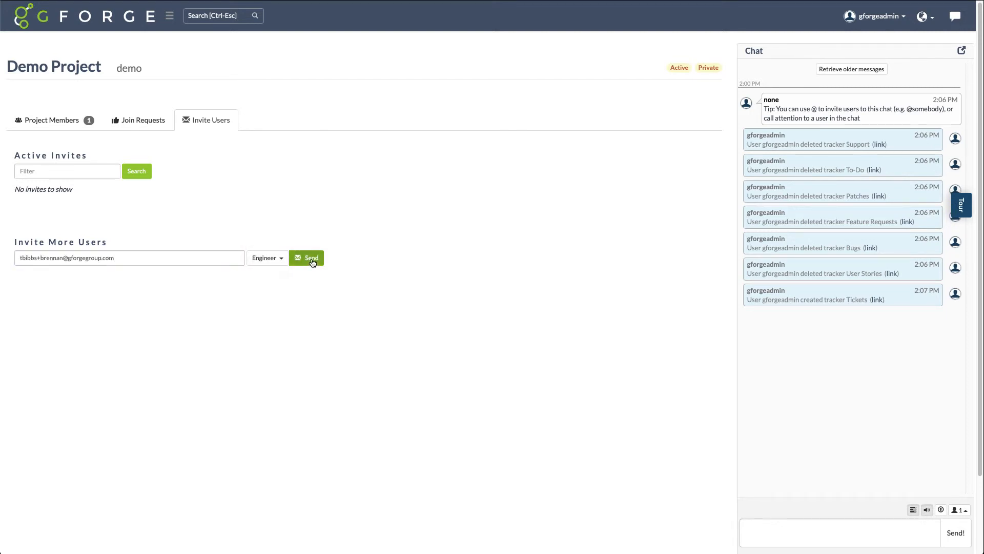
Invite a second user to the project by e-mail address with the QA role.
click(135, 259)
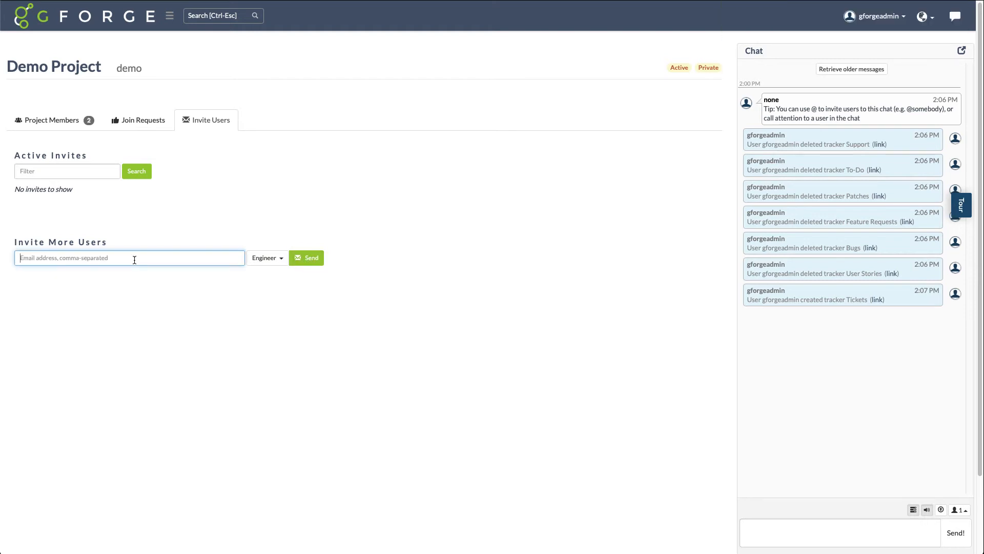
key(ctrl+v)
click(267, 258)
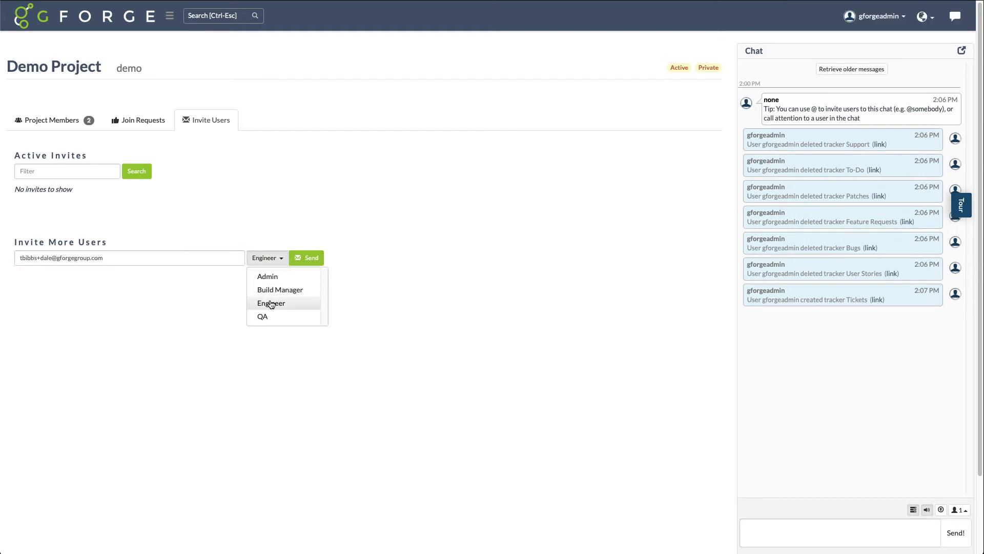
click(263, 316)
click(295, 260)
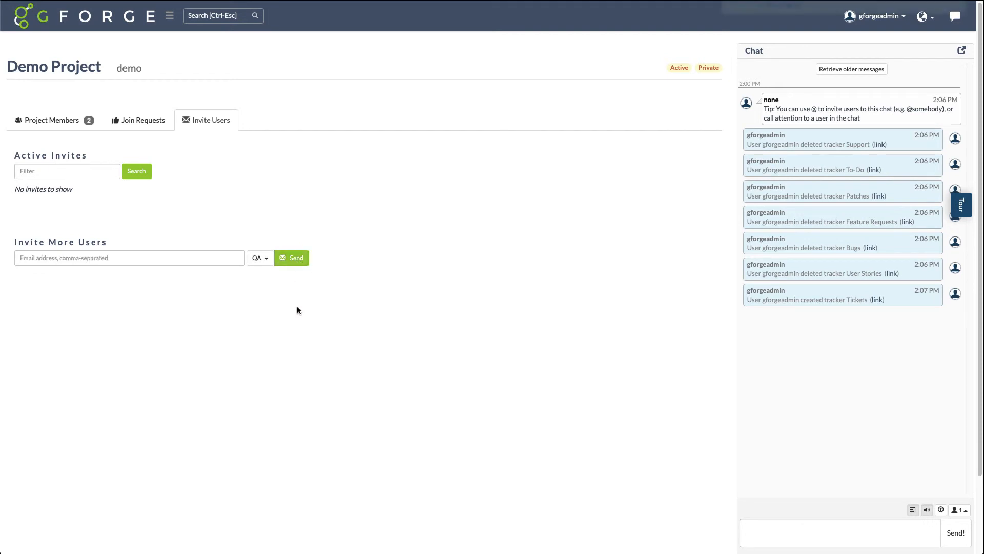
Invite a third user by e-mail address with the Build Manager role and open the project member list.
key(ctrl+v)
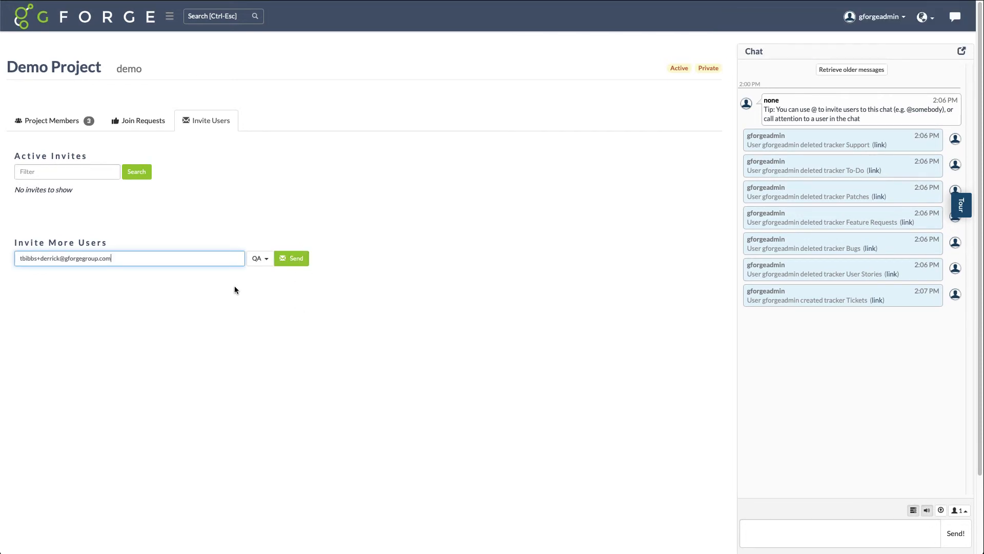
click(267, 260)
click(271, 288)
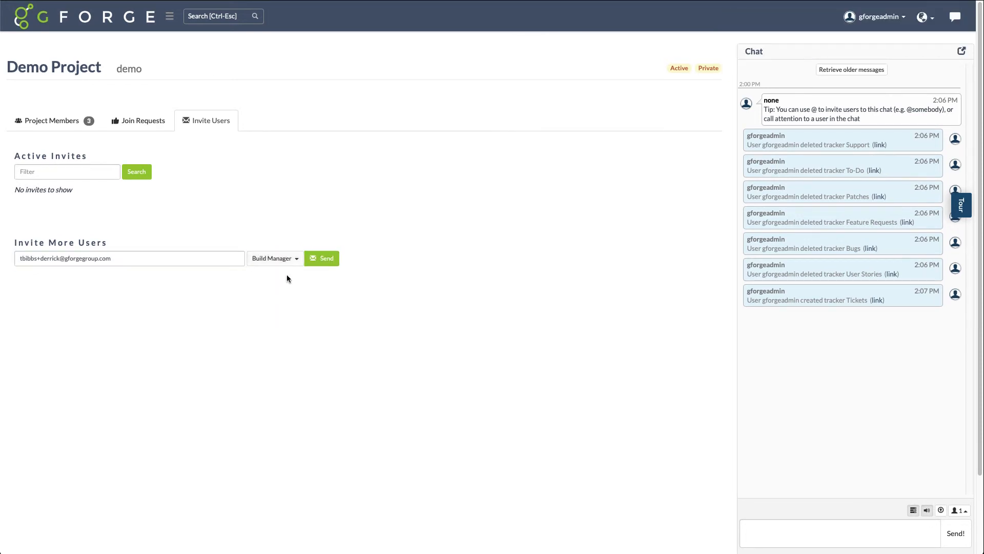
click(321, 264)
click(60, 122)
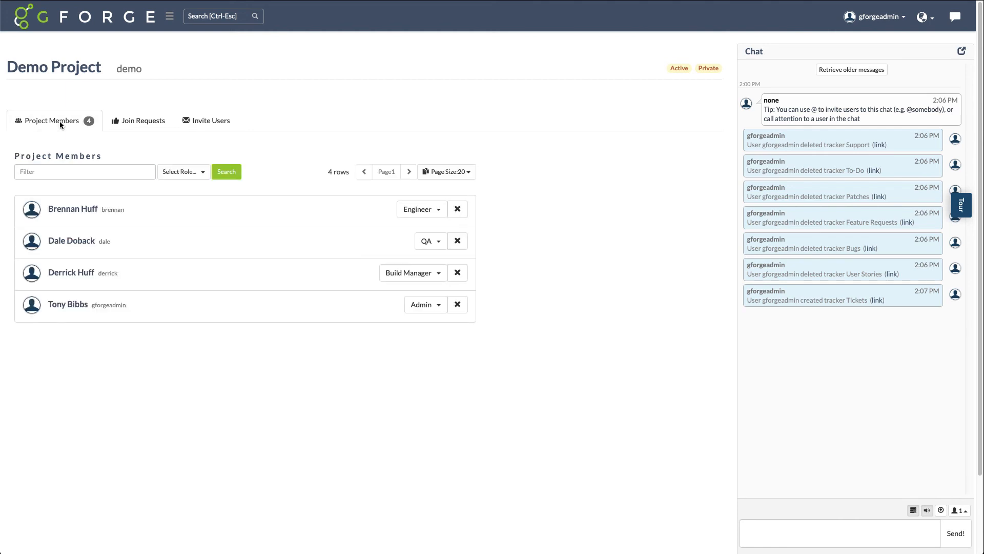